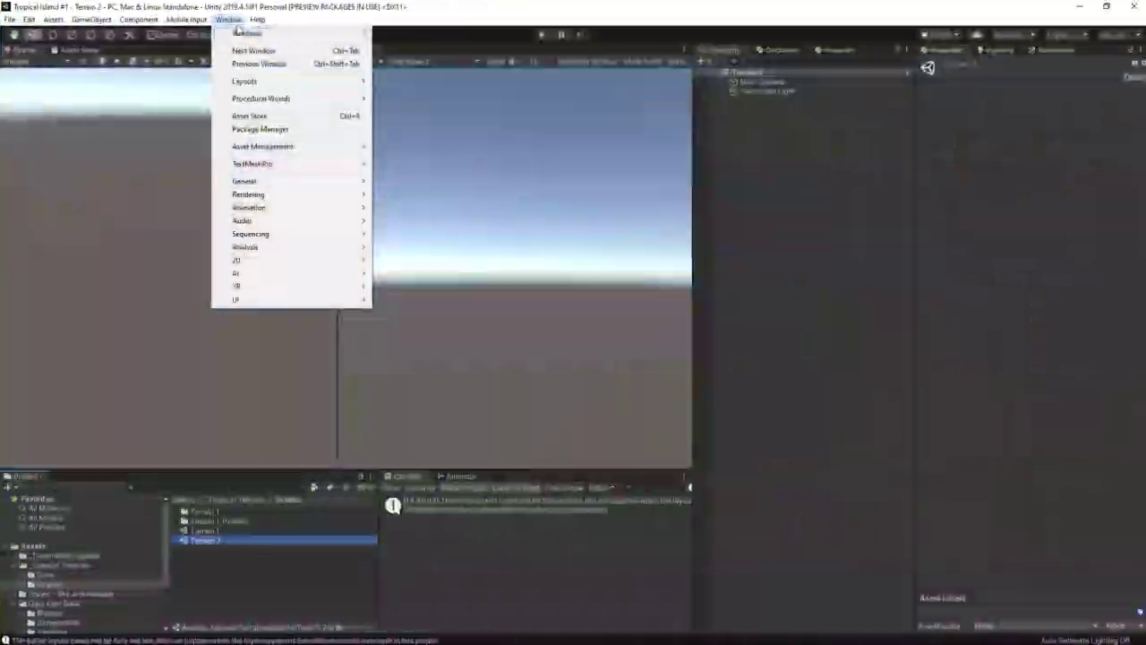
Step: Bring up the Gaia Manager from the Procedural Worlds menu and centre its window
mouse_move(269, 99)
mouse_move(412, 98)
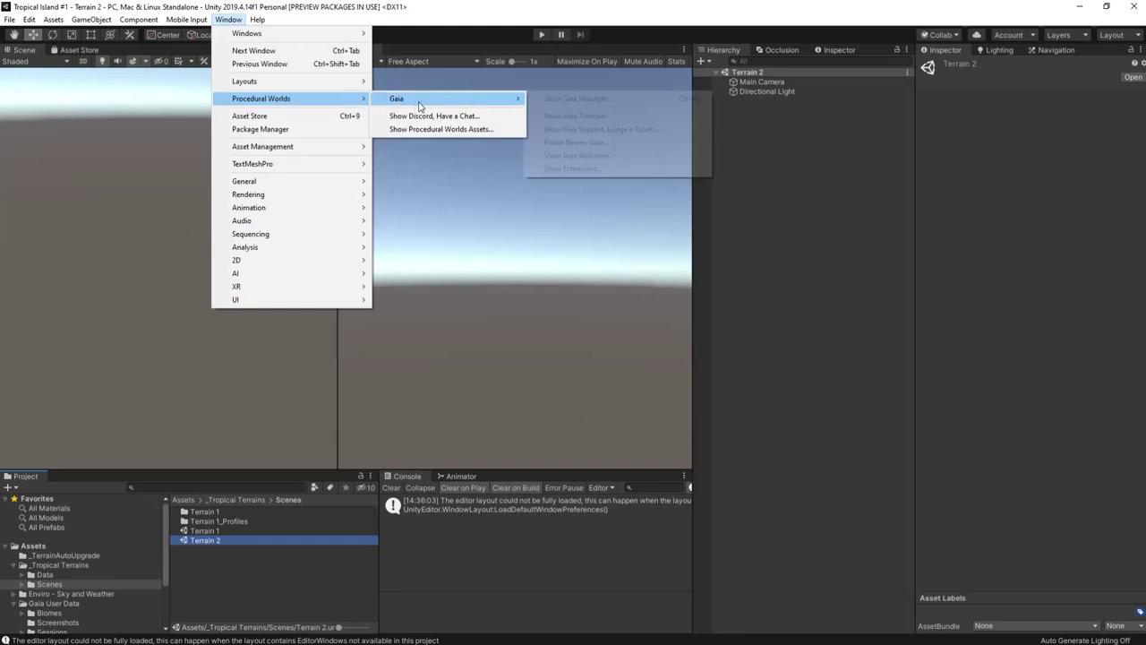
click(609, 102)
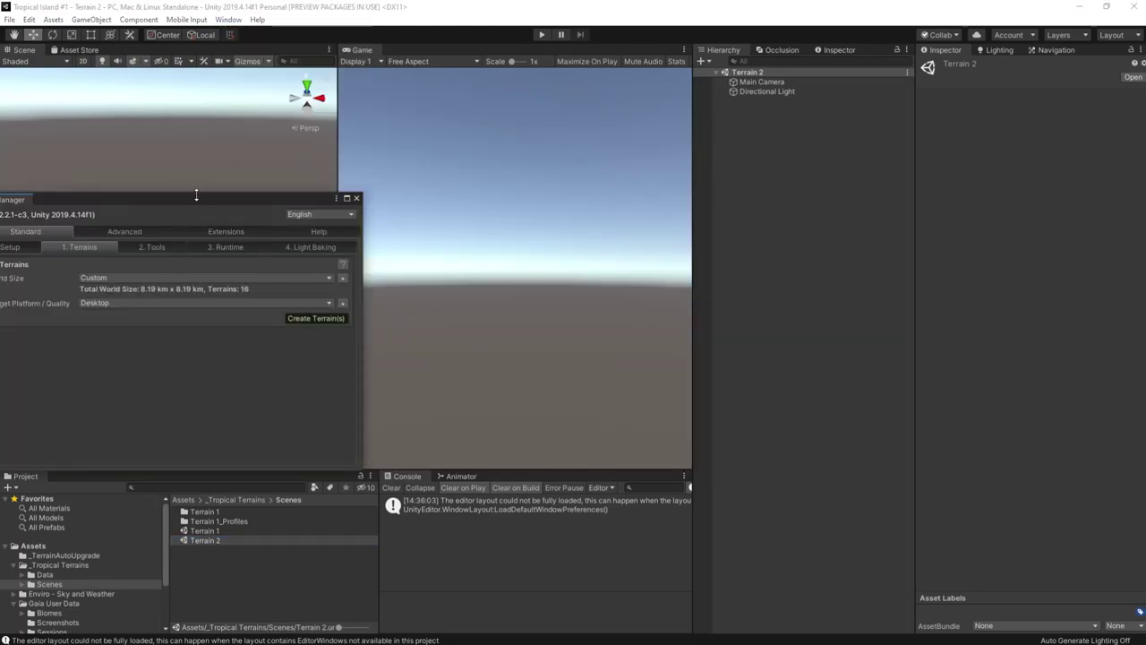
drag(196, 194, 523, 173)
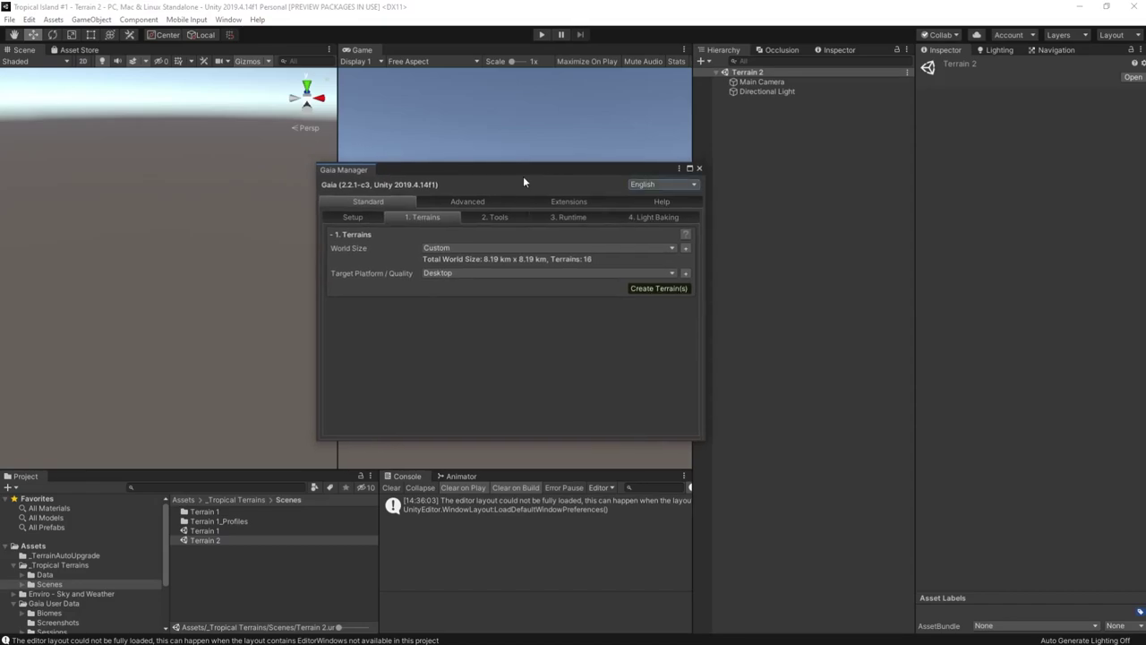
Step: Set World Size to Large and Quality to Powerful Desktop, then create the terrain
click(536, 248)
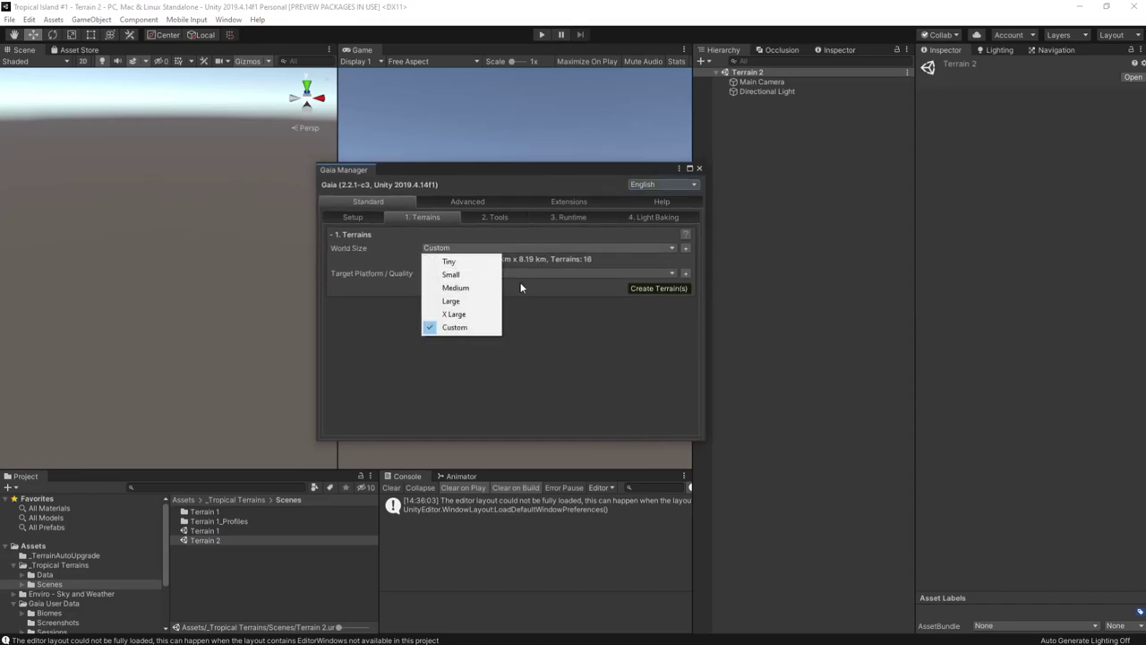
click(463, 303)
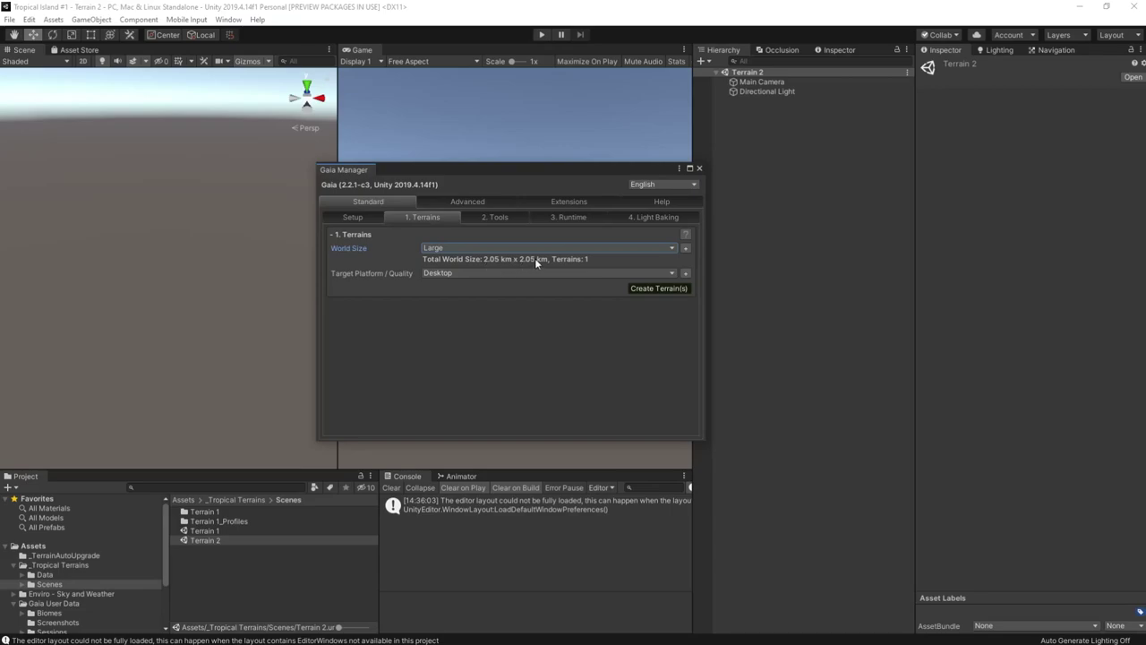
click(673, 273)
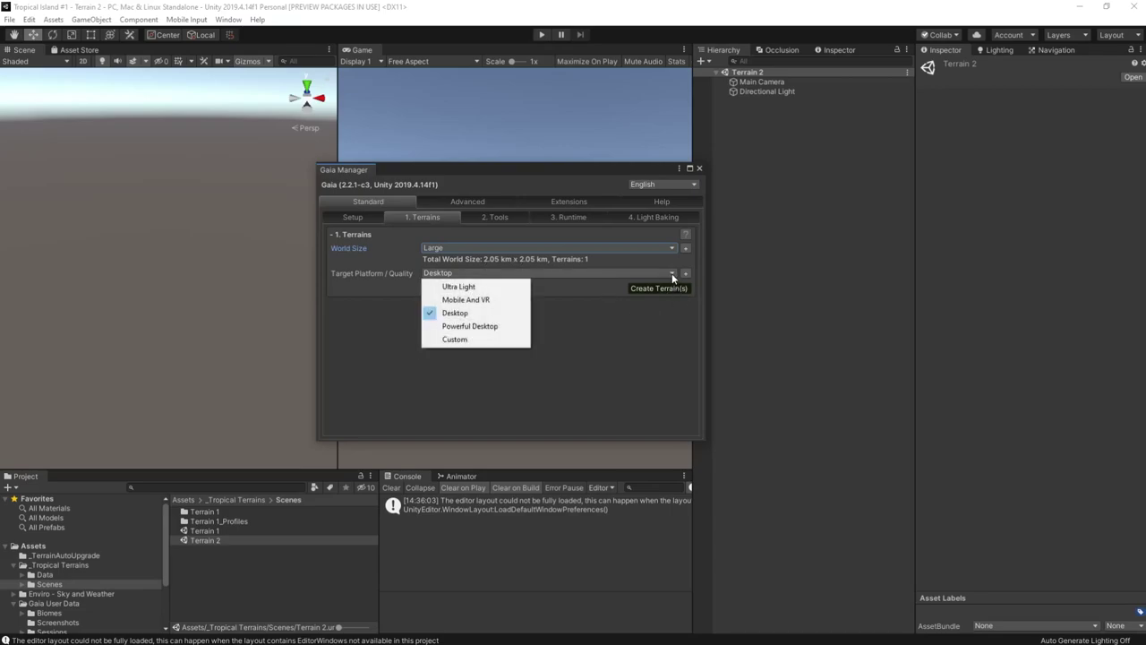
click(488, 327)
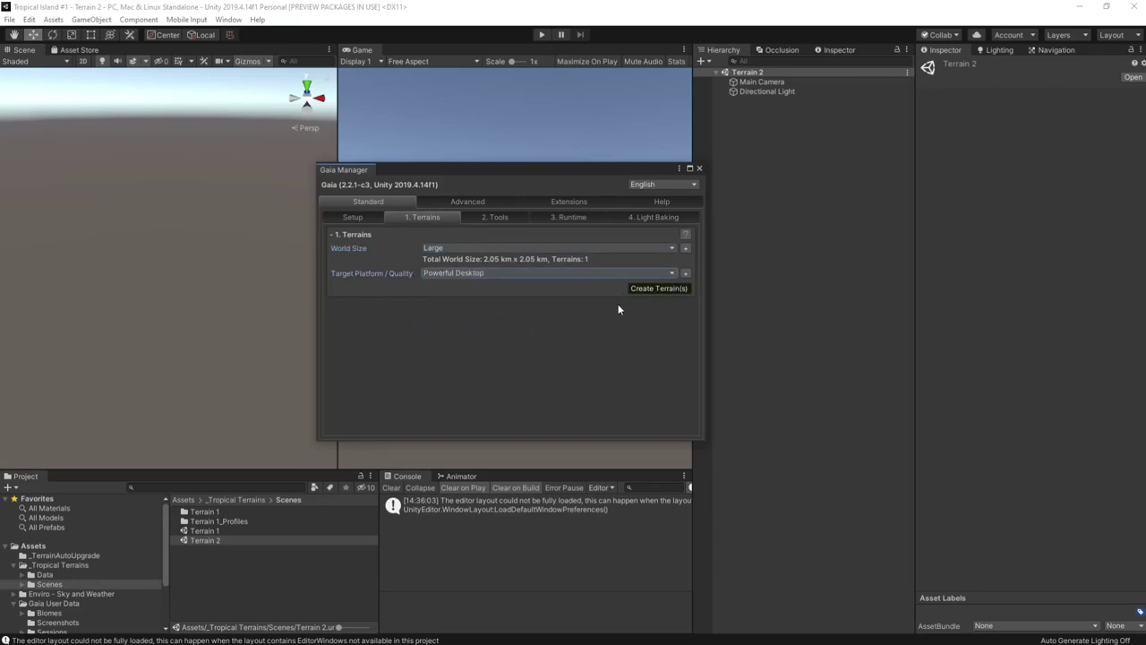
click(661, 288)
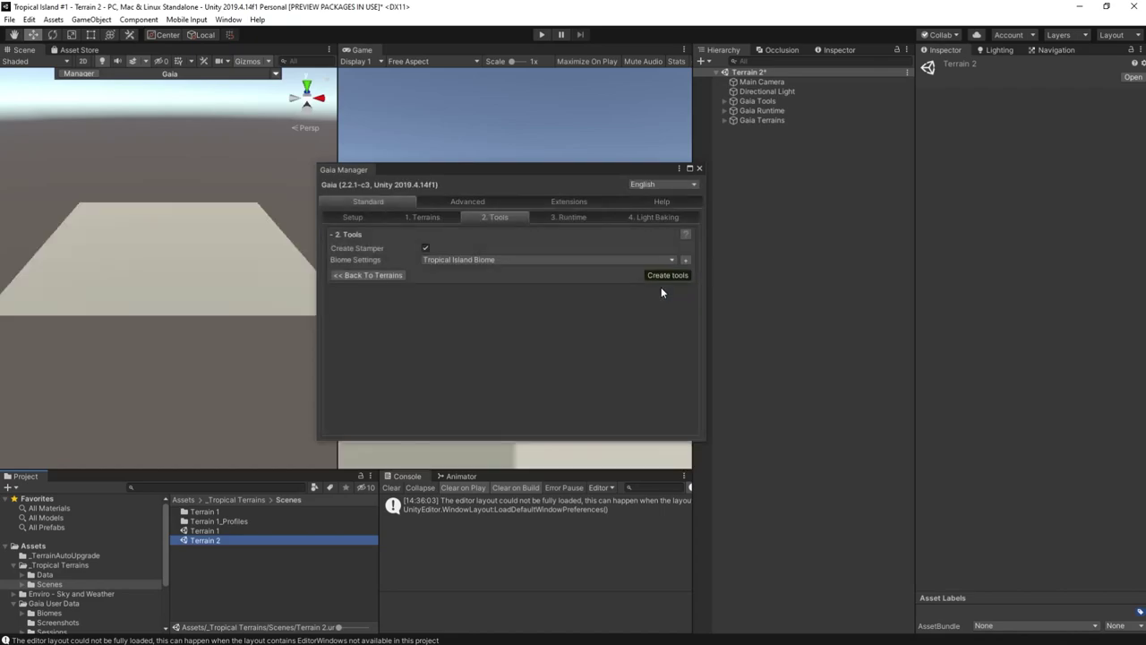
Step: Create the Gaia tools with the Tropical Island Biome and arrange the stamp browser and manager windows
drag(580, 178, 989, 184)
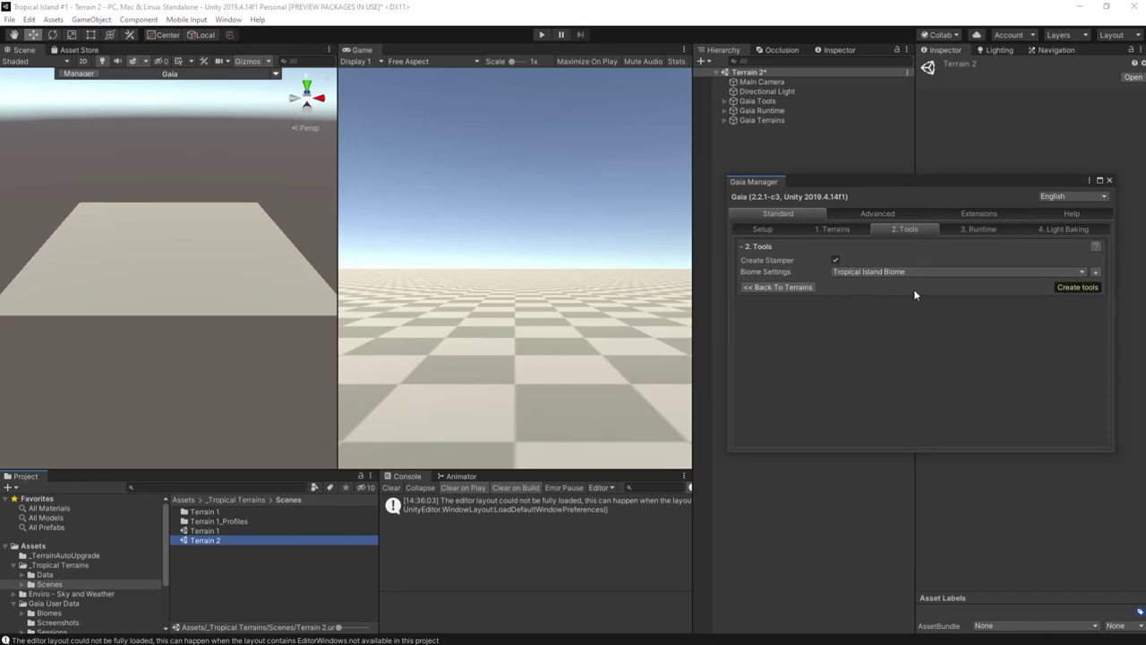
click(1079, 287)
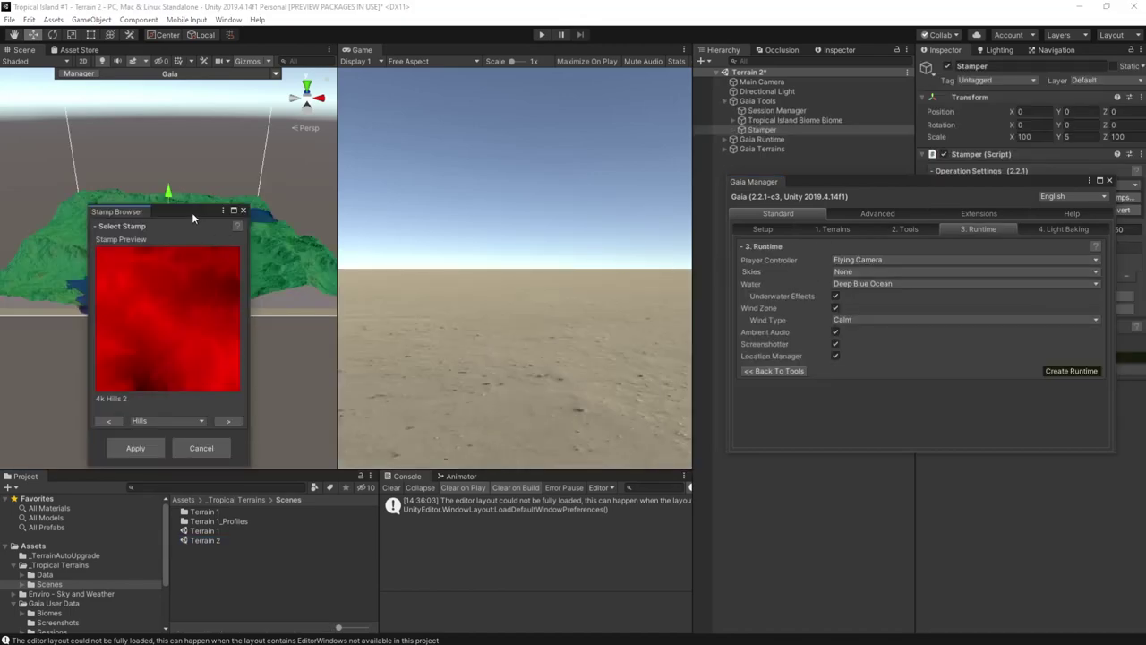
drag(192, 217, 808, 367)
drag(885, 197, 646, 51)
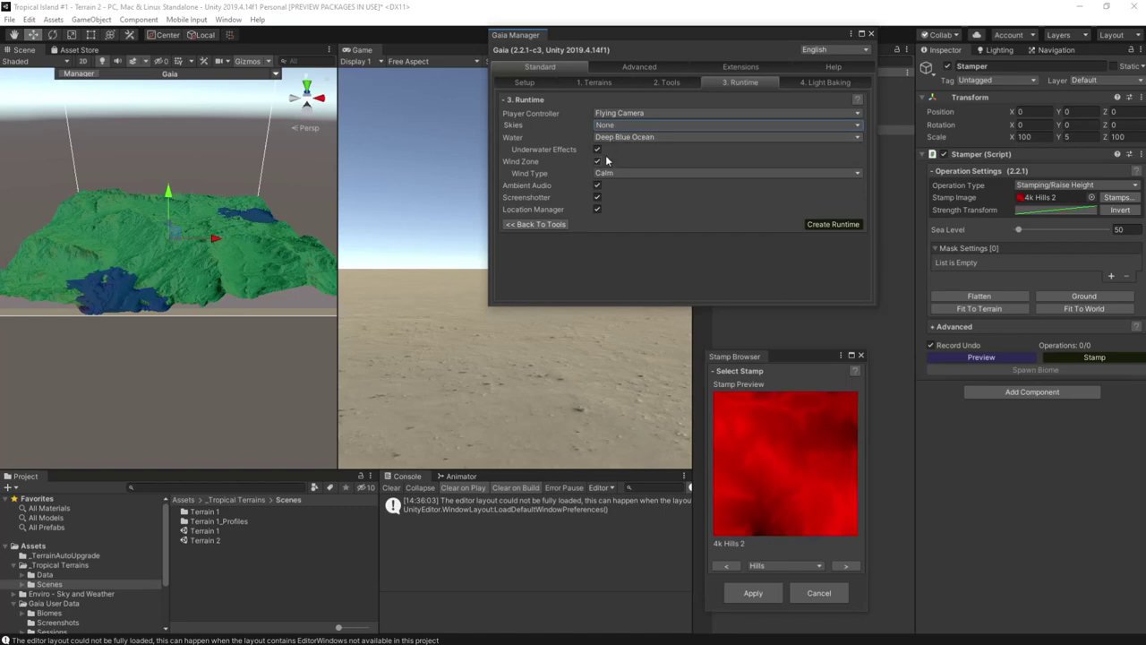
Step: Add the Gaia runtime components with Screenshotter unchecked
click(597, 197)
click(825, 225)
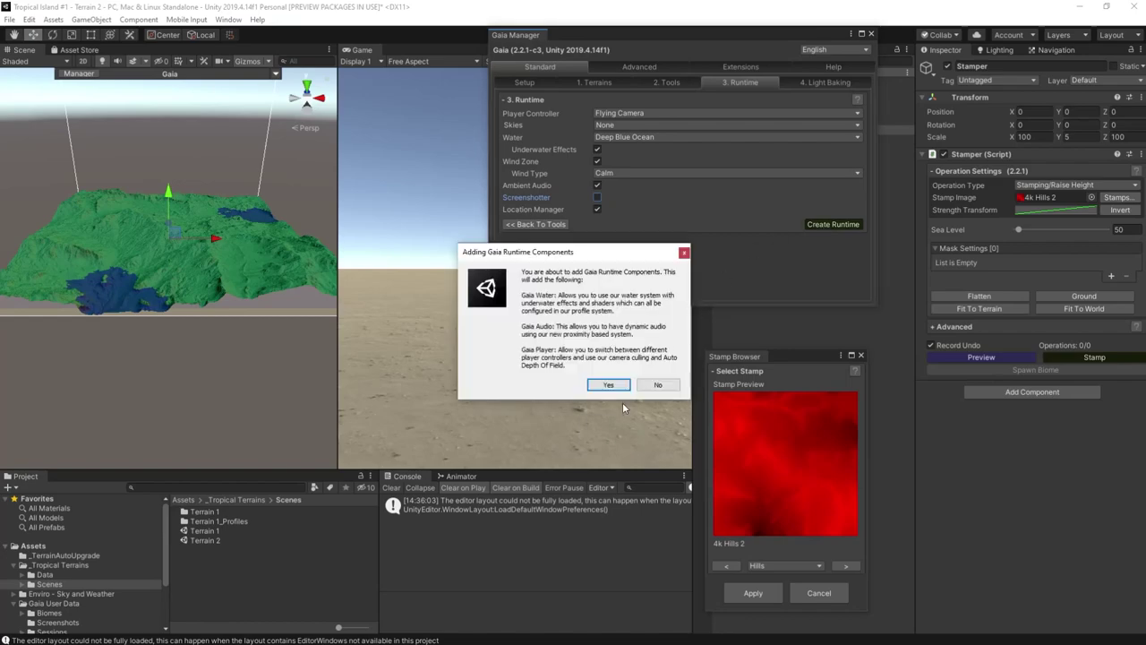
click(611, 392)
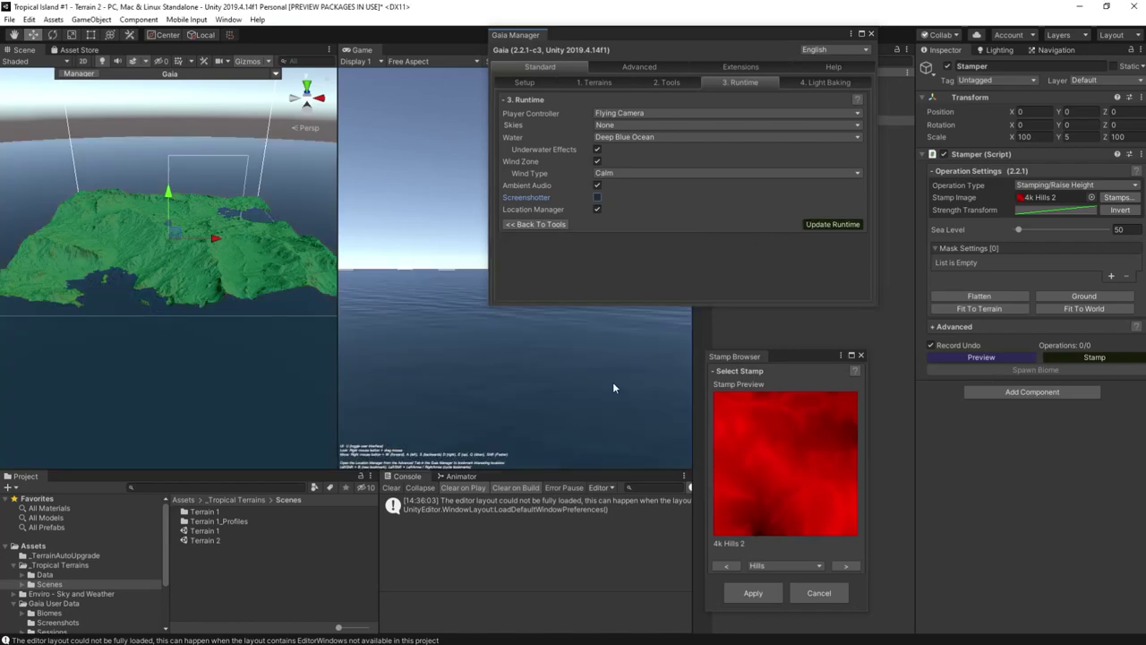
Step: Close Gaia Manager and browse the Islands stamp category to 4k Island 1
click(870, 34)
click(785, 565)
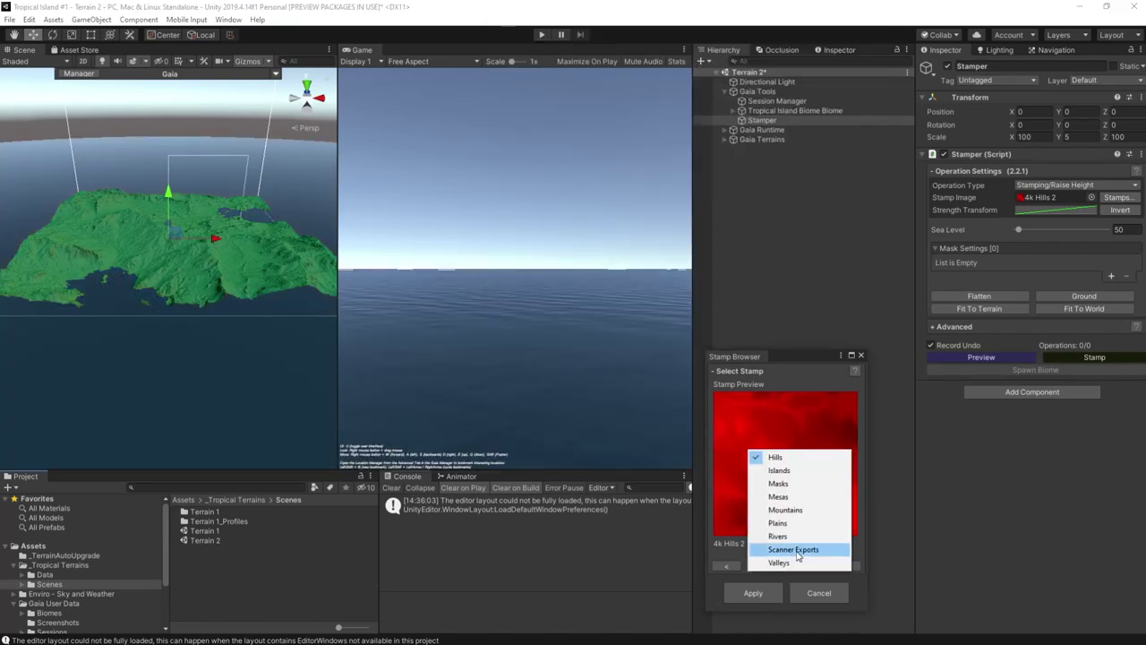
click(788, 499)
click(844, 564)
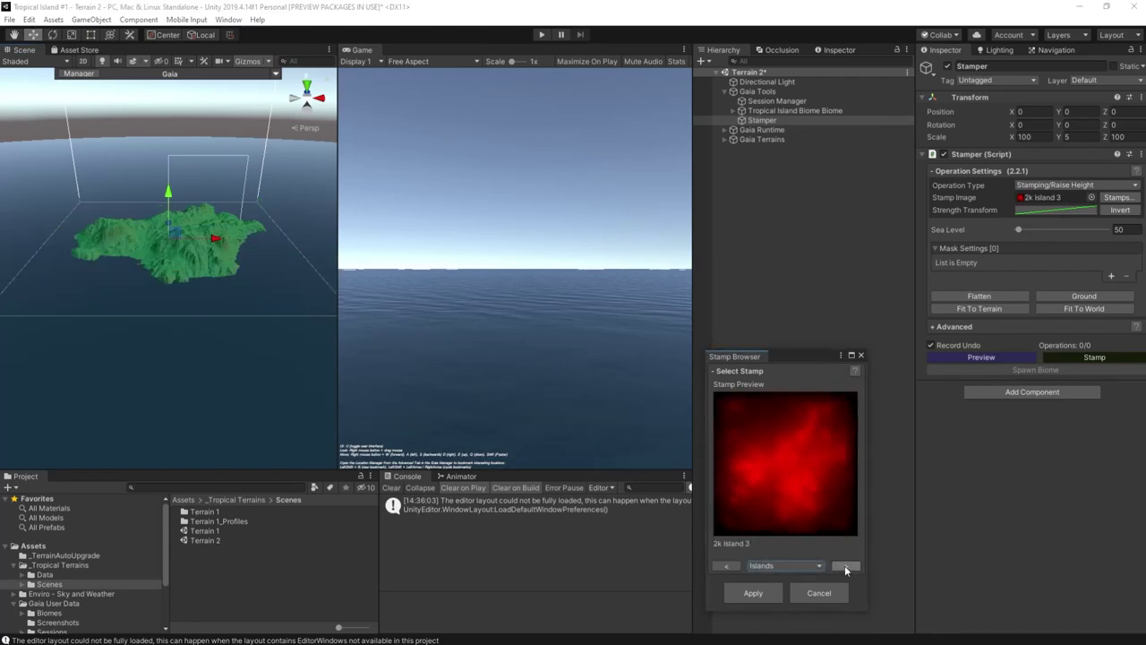
click(844, 565)
click(844, 565)
click(844, 565)
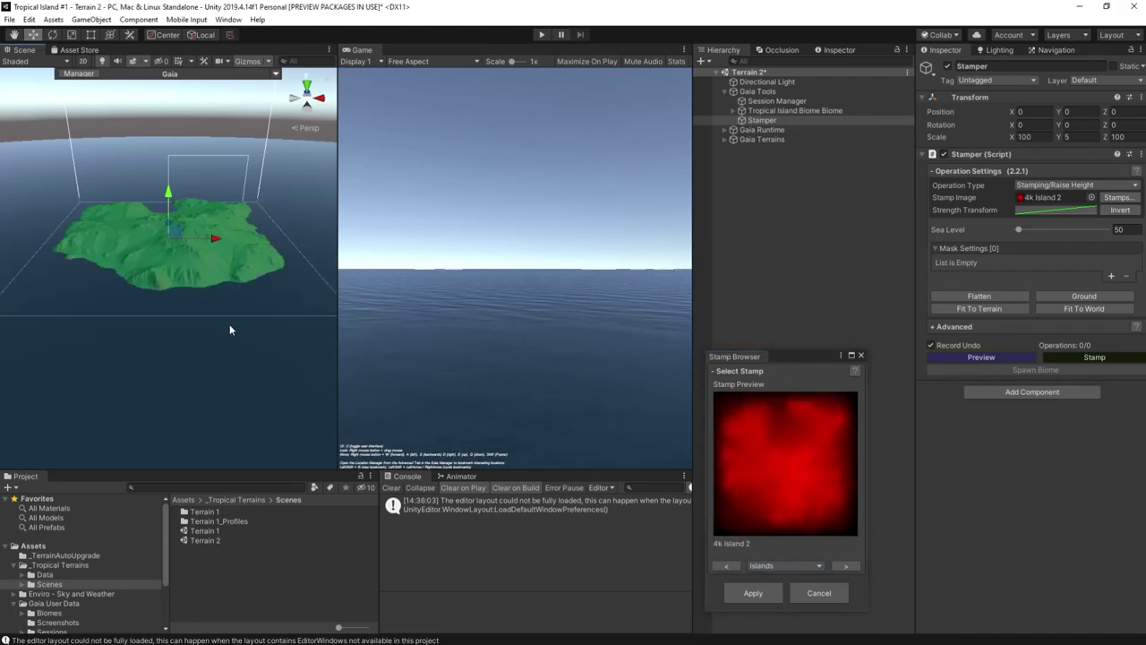
click(855, 566)
click(854, 566)
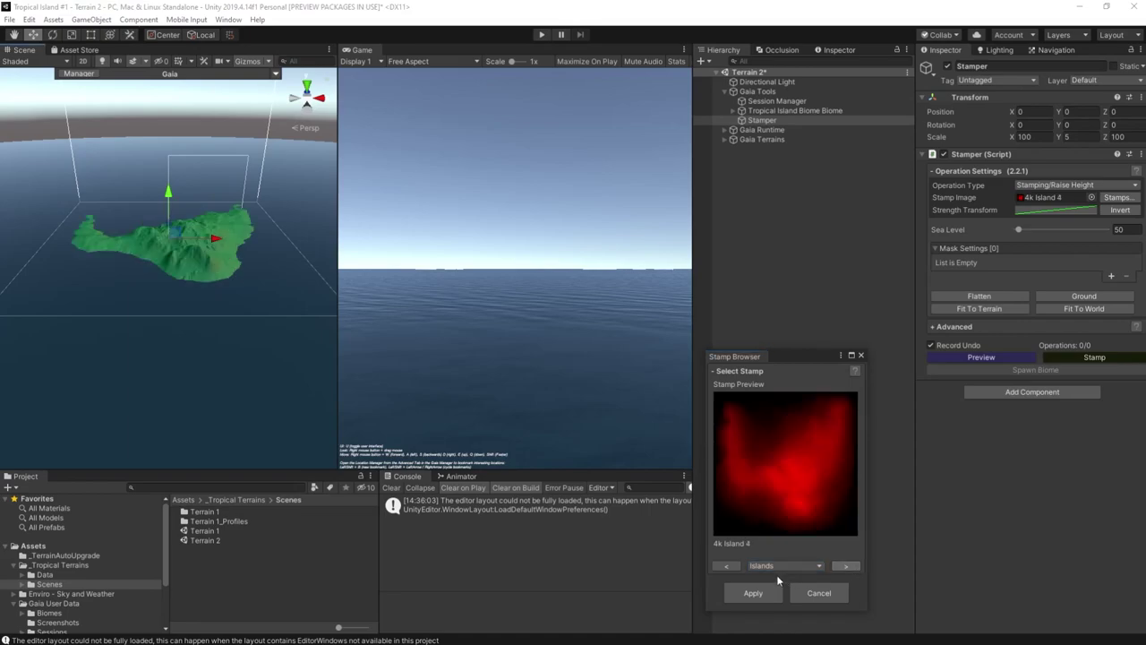
click(854, 566)
click(726, 566)
click(726, 566)
click(726, 566)
click(726, 565)
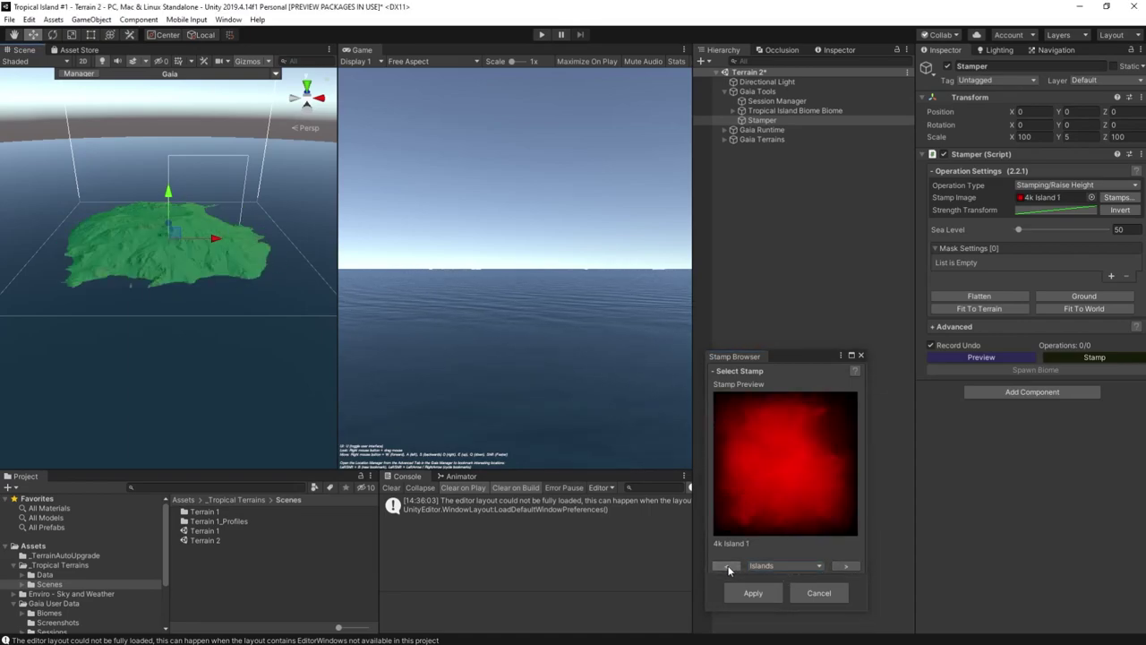
Step: Apply the 4k Island 1 stamp and stamp it onto the terrain
alt+drag(236, 292, 263, 318)
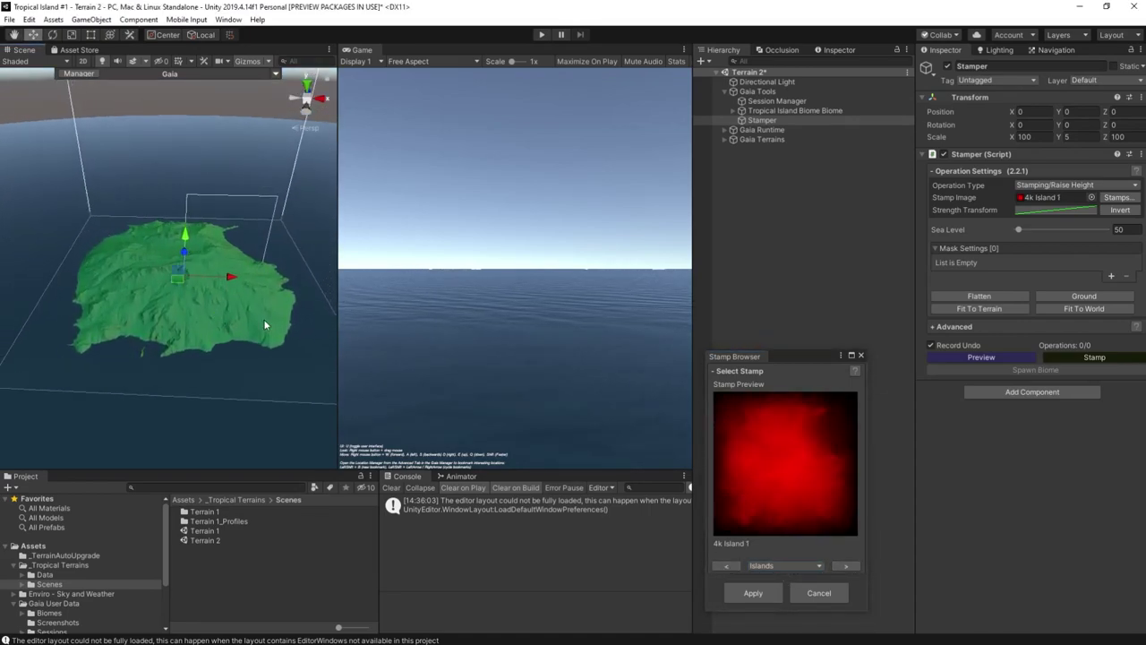
click(757, 593)
click(1094, 357)
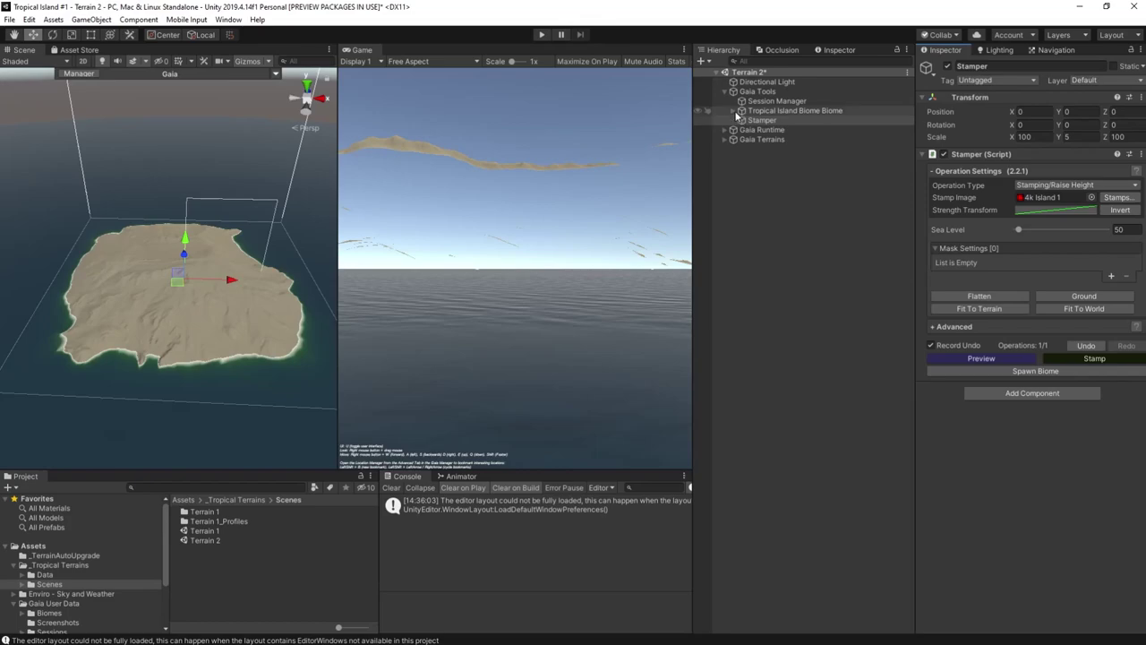
Step: Select FlyCam under Gaia Player and align it with a low Scene view over the coastline
double_click(756, 130)
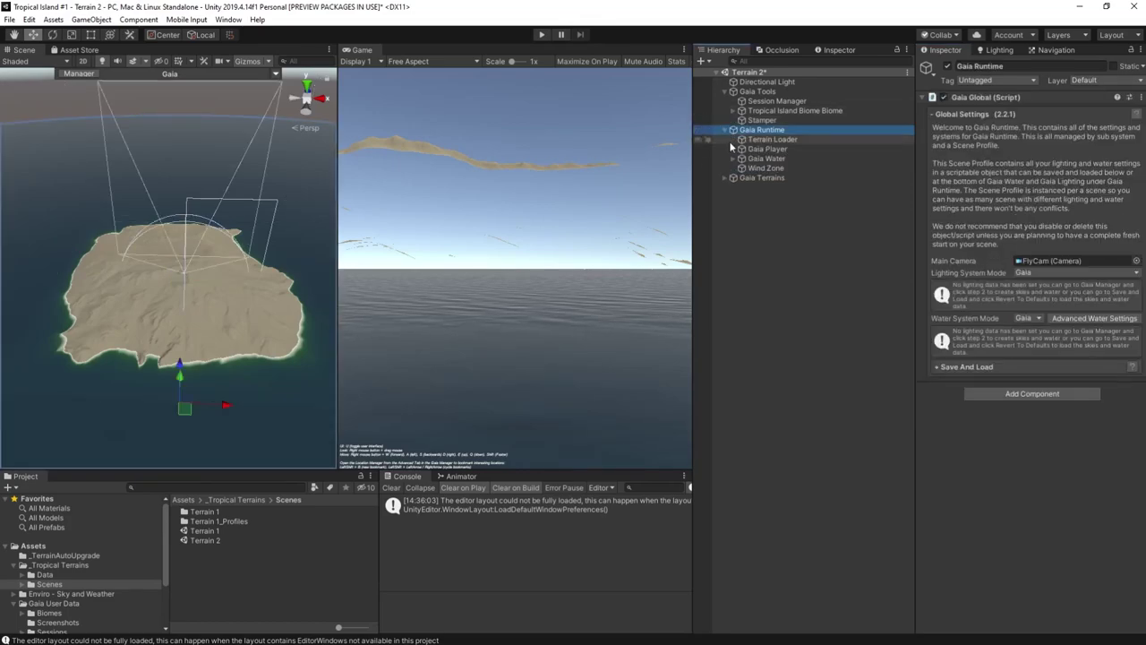
click(733, 149)
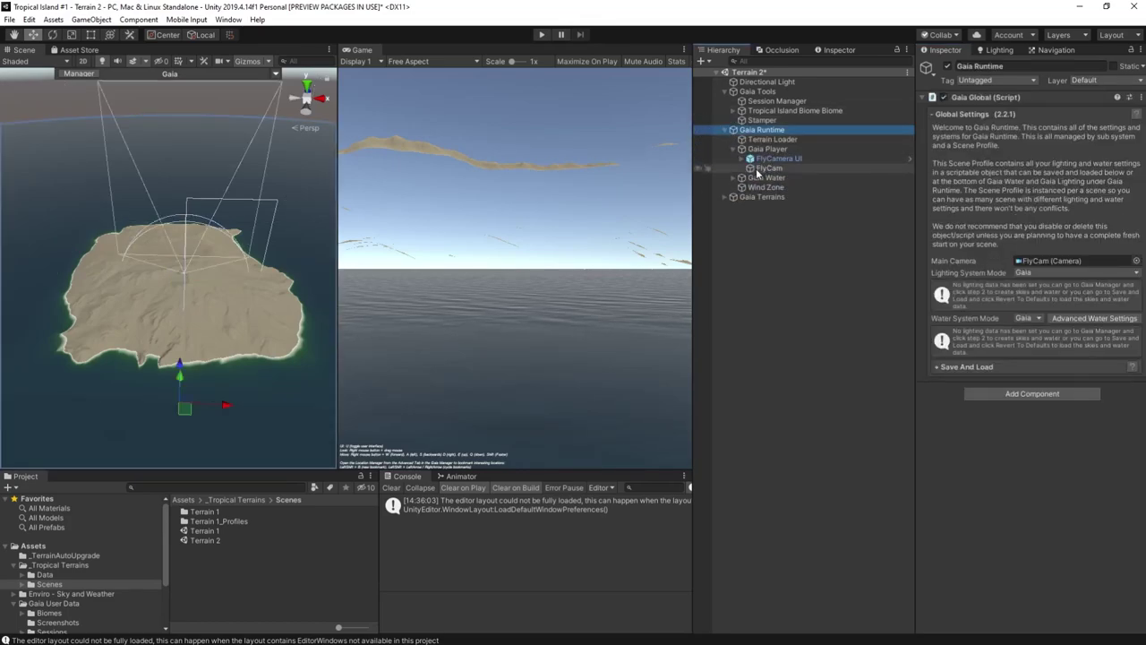
click(768, 167)
right_drag(224, 340, 210, 206)
key(ctrl+shift+f)
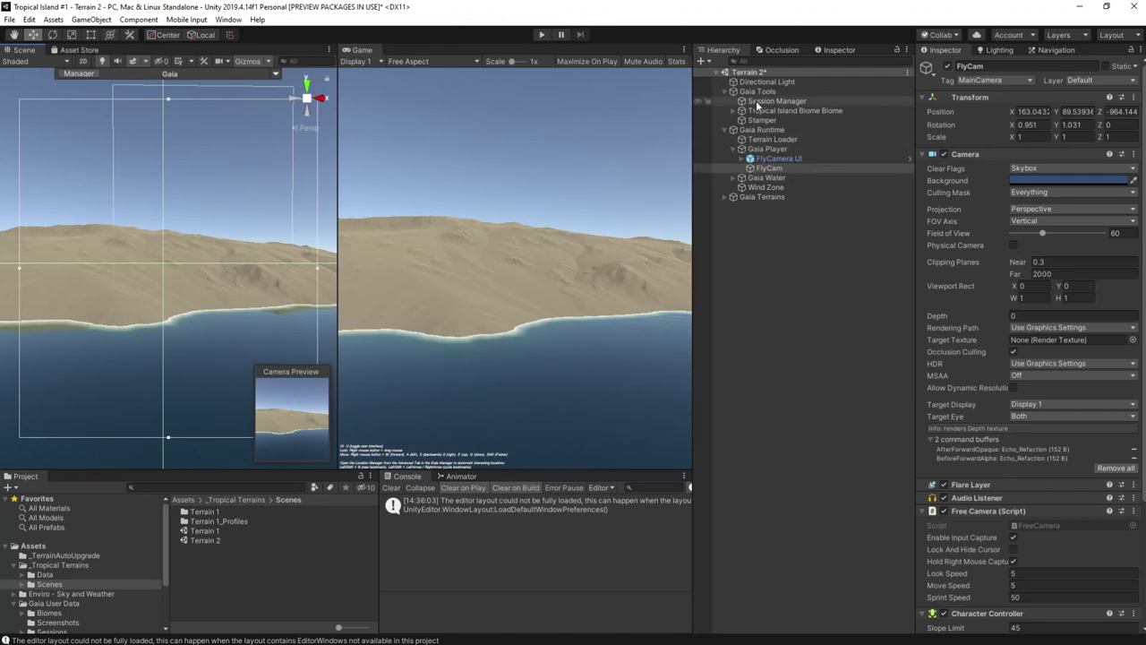
Step: Enable all seven Tropical Island Biome spawners and spawn the biome onto the island
click(785, 111)
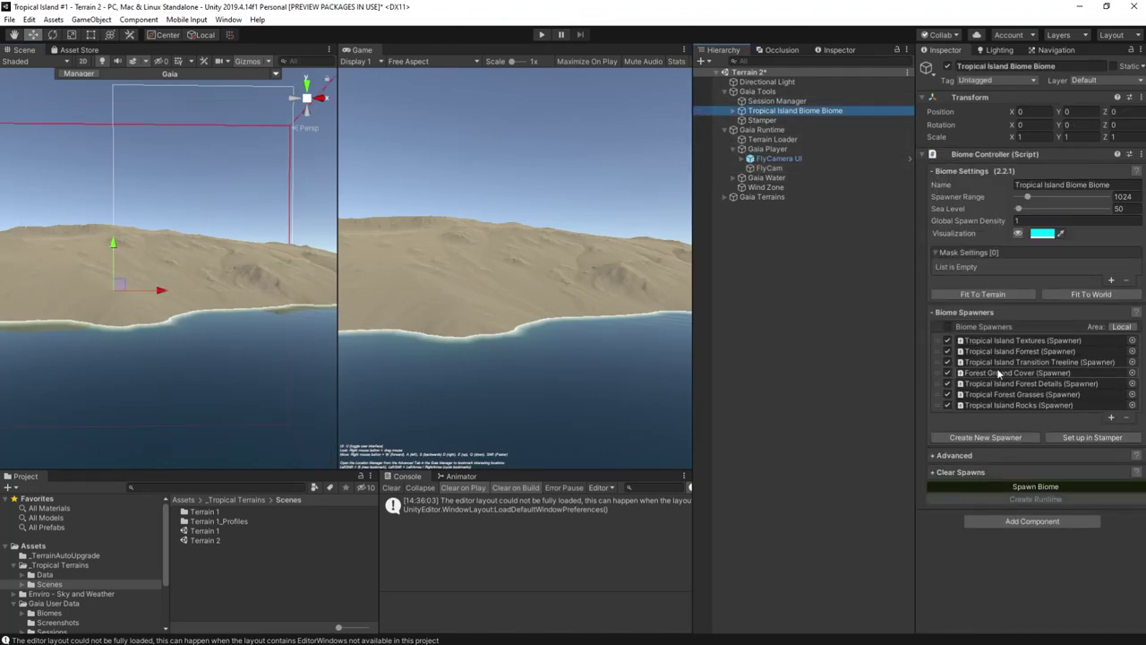
click(947, 327)
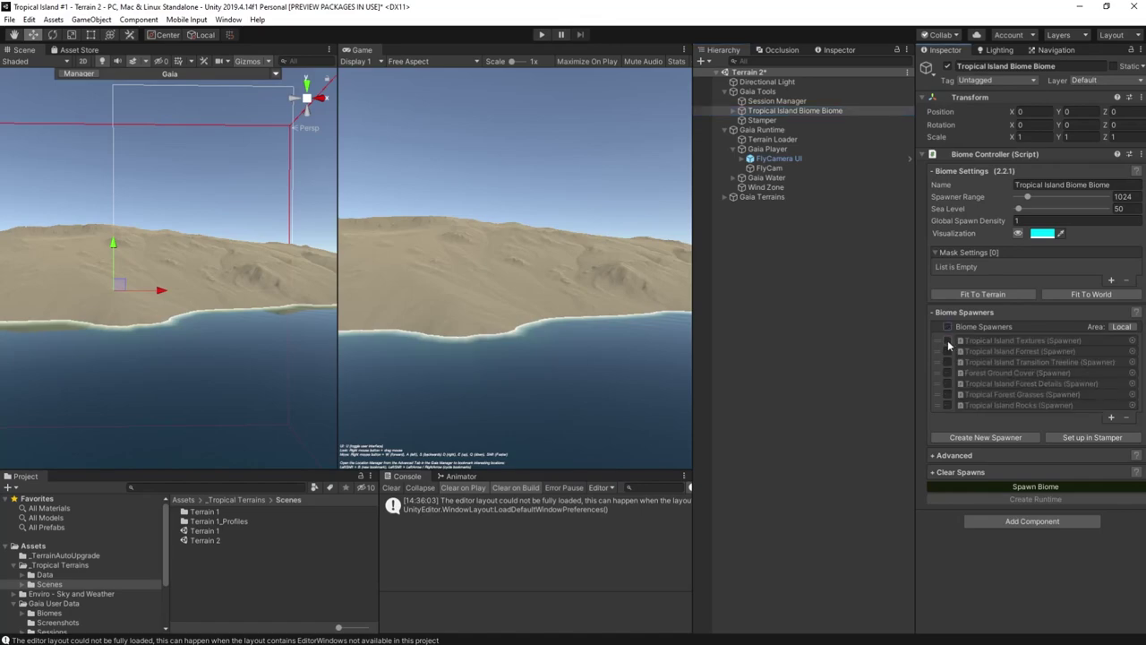
click(947, 340)
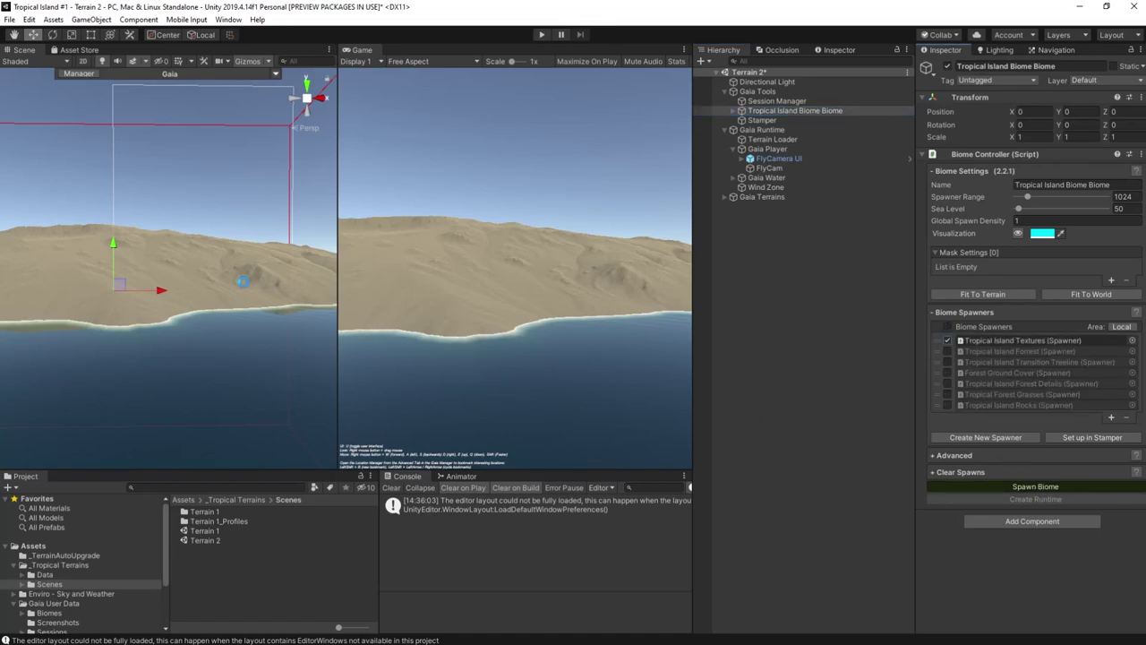
right_drag(243, 281, 205, 267)
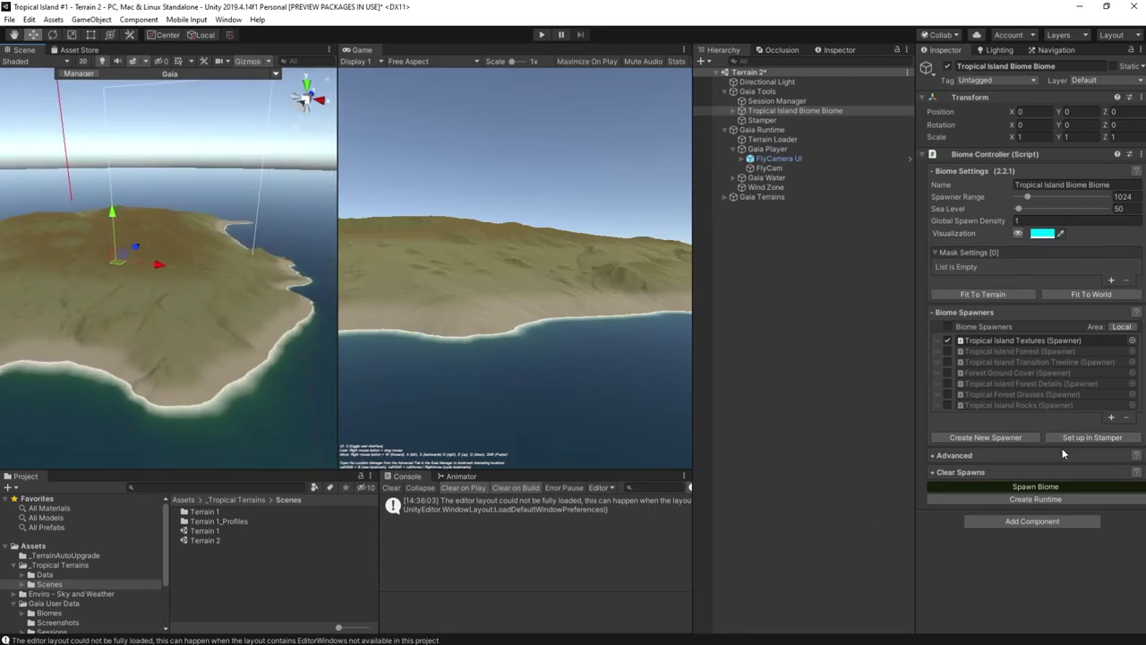
click(946, 327)
click(1037, 486)
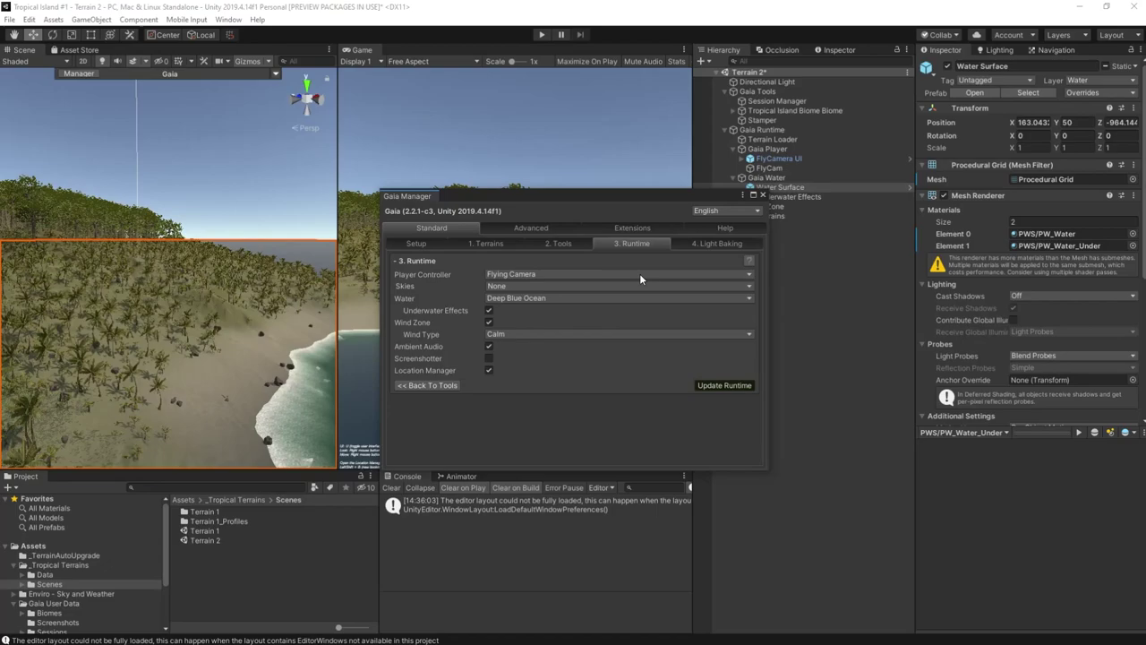
Step: Add Enviro Sky Standard from Gaia's Enviro - Sky and Weather extension and set it to Evening
click(630, 229)
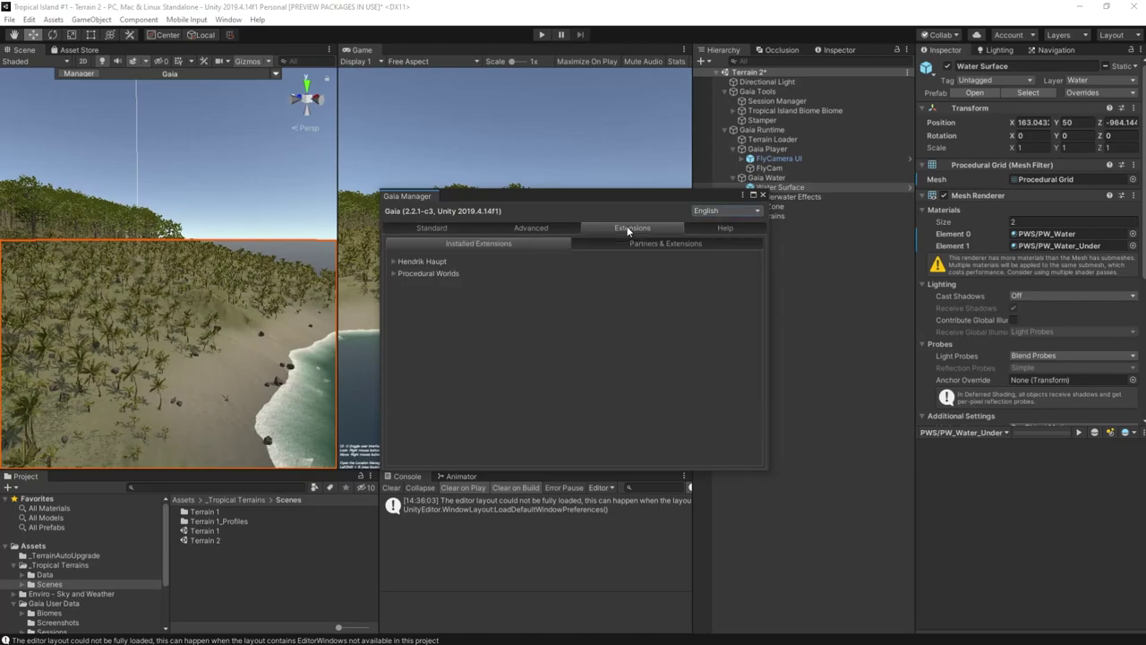
click(394, 262)
click(402, 273)
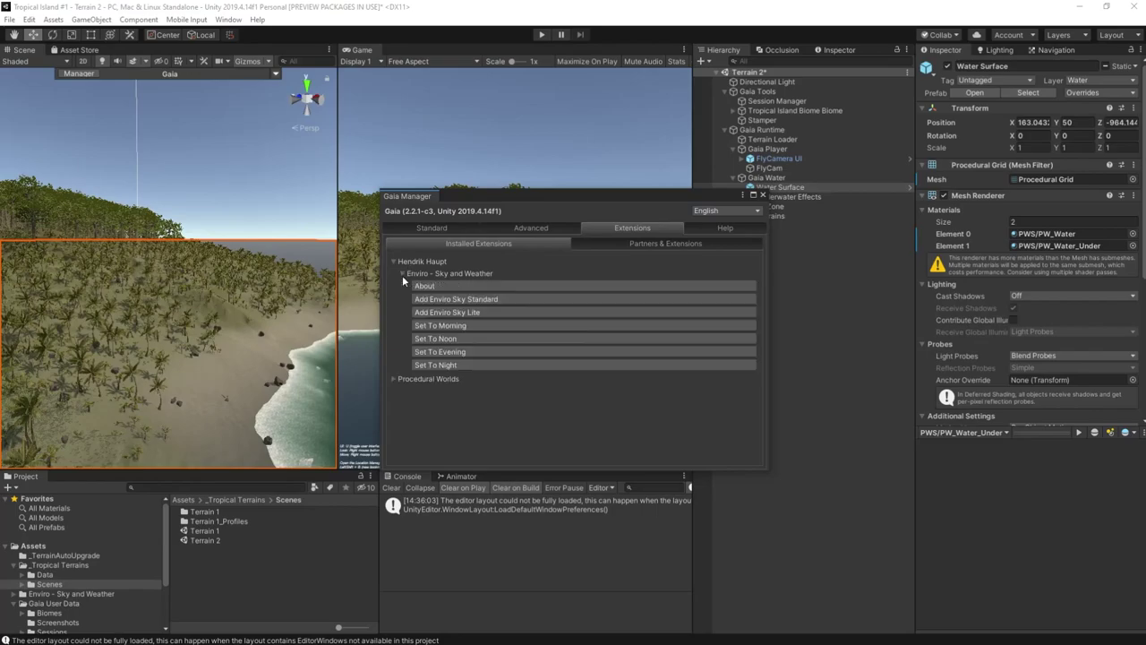
click(439, 300)
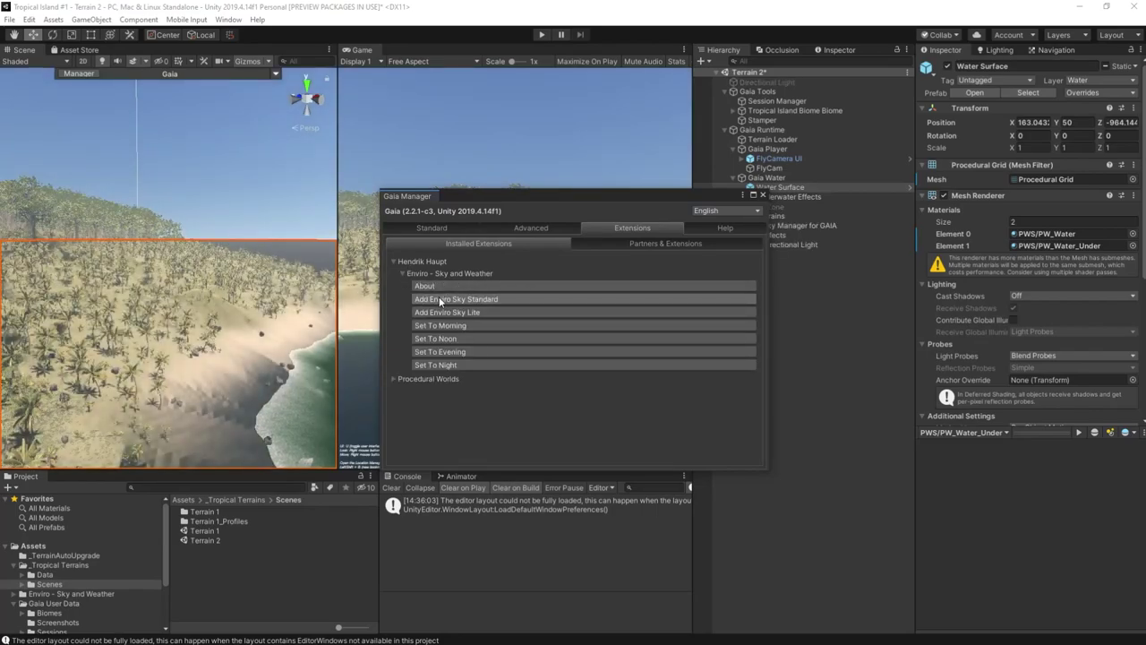
click(480, 350)
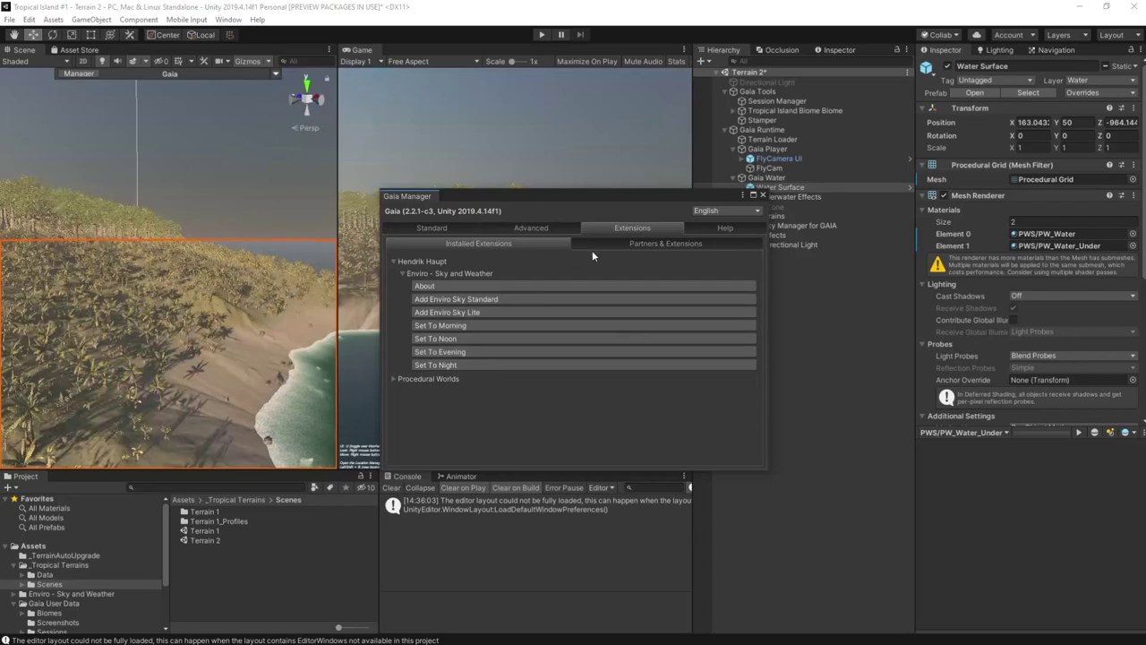
Step: Close Gaia Manager and locate EnviroSky Standard's Tropical Island Enviro Profile asset
click(762, 196)
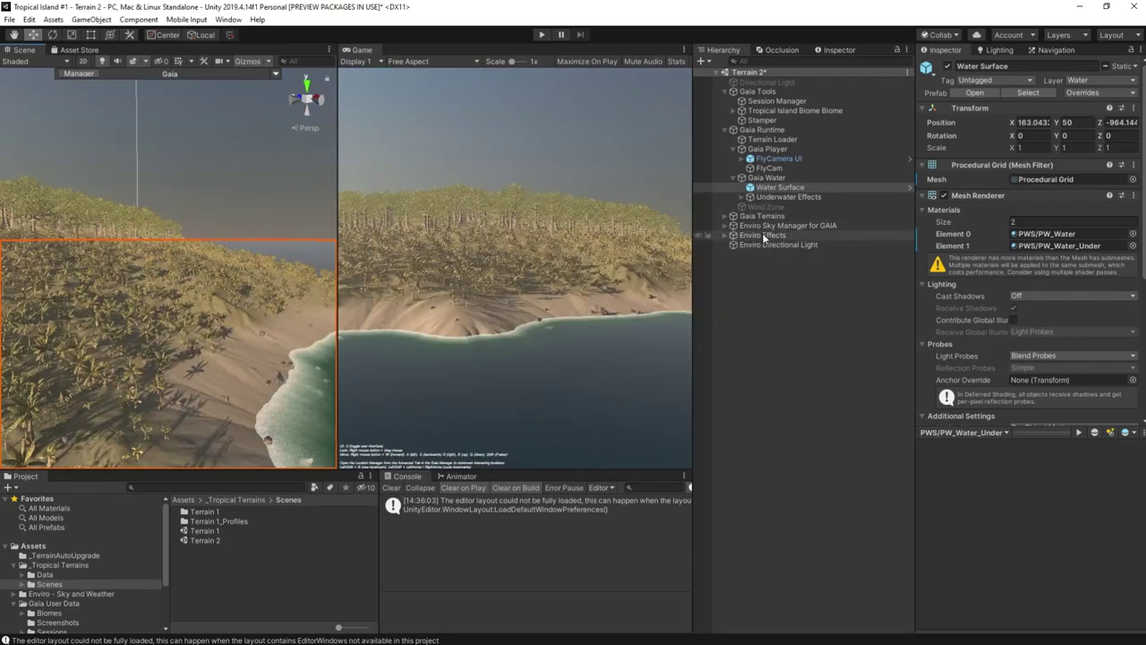
click(760, 226)
click(724, 226)
click(765, 234)
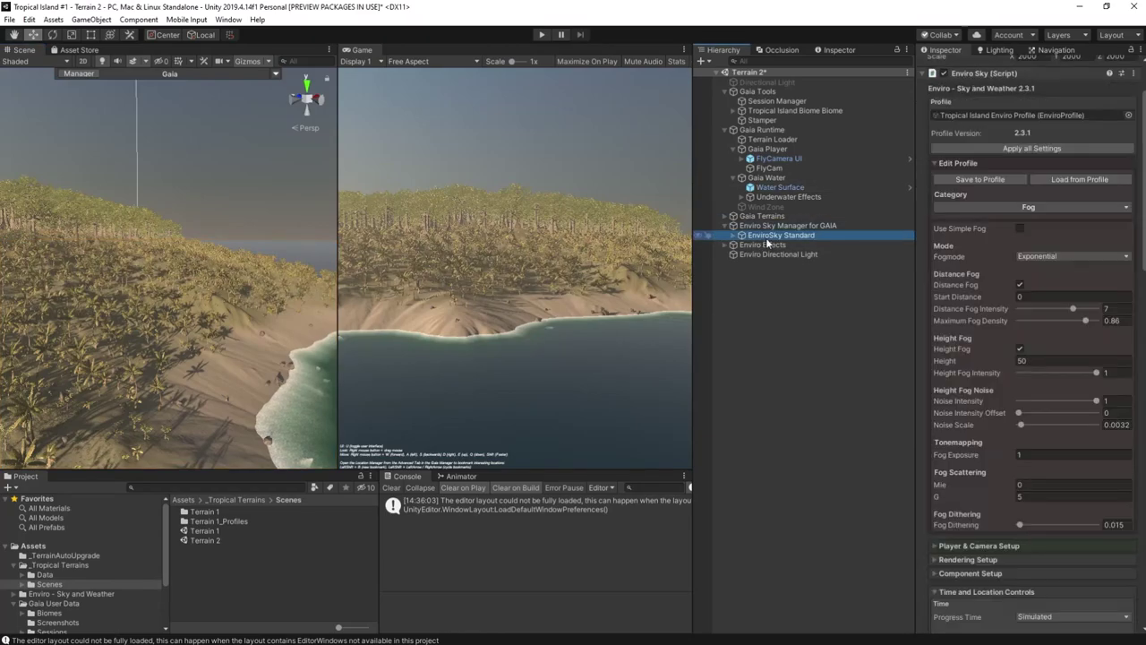
click(1022, 116)
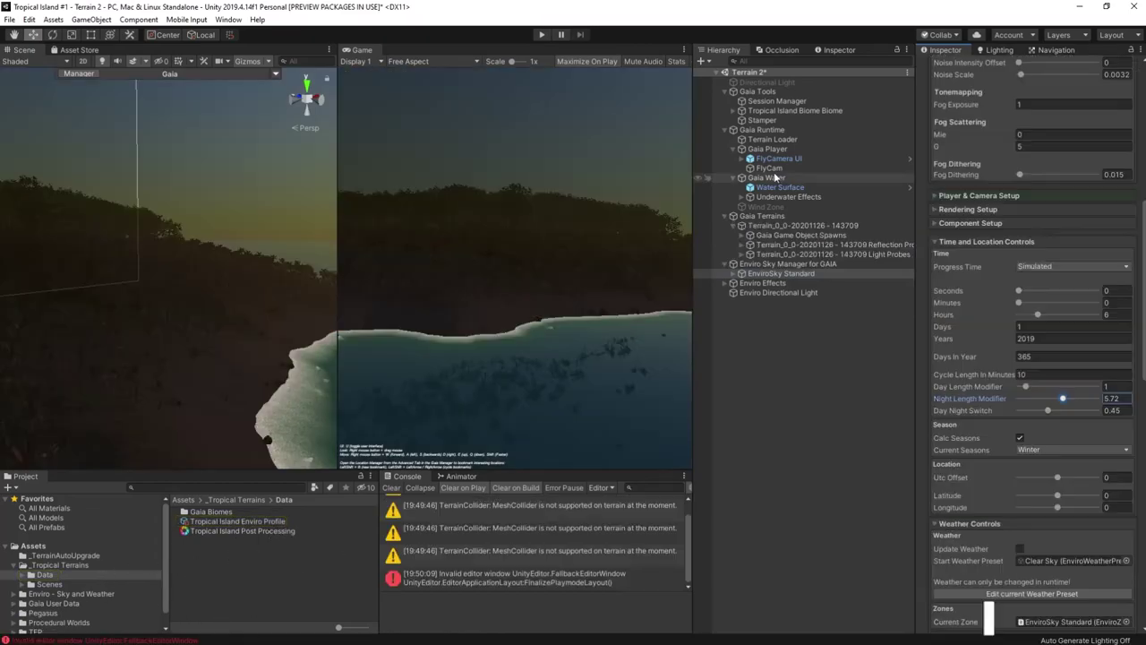
Step: Set FlyCam's Post-process Layer to TransparentFX
click(769, 168)
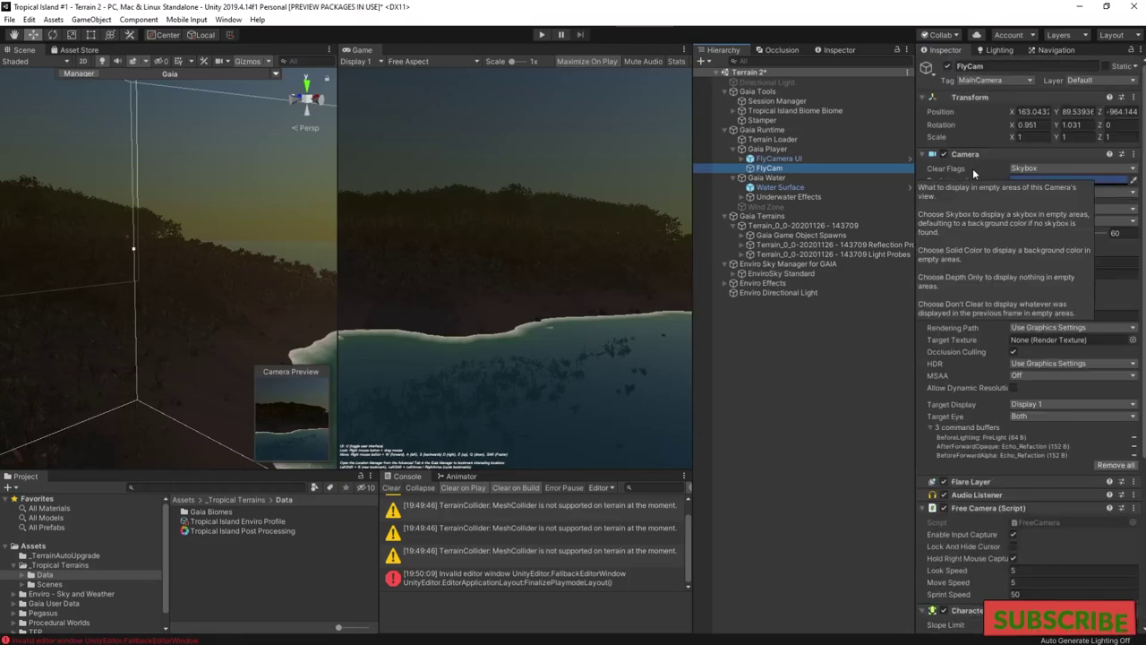
scroll(978, 403, down, 5)
click(1012, 555)
click(1013, 554)
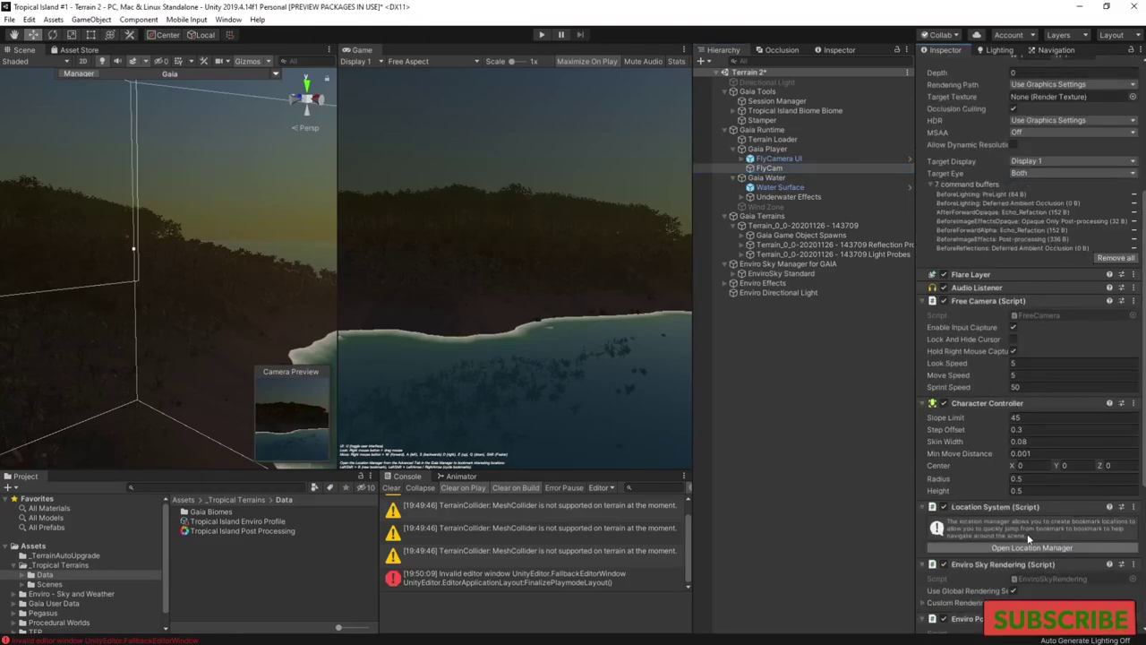
scroll(1038, 591, down, 3)
click(1044, 586)
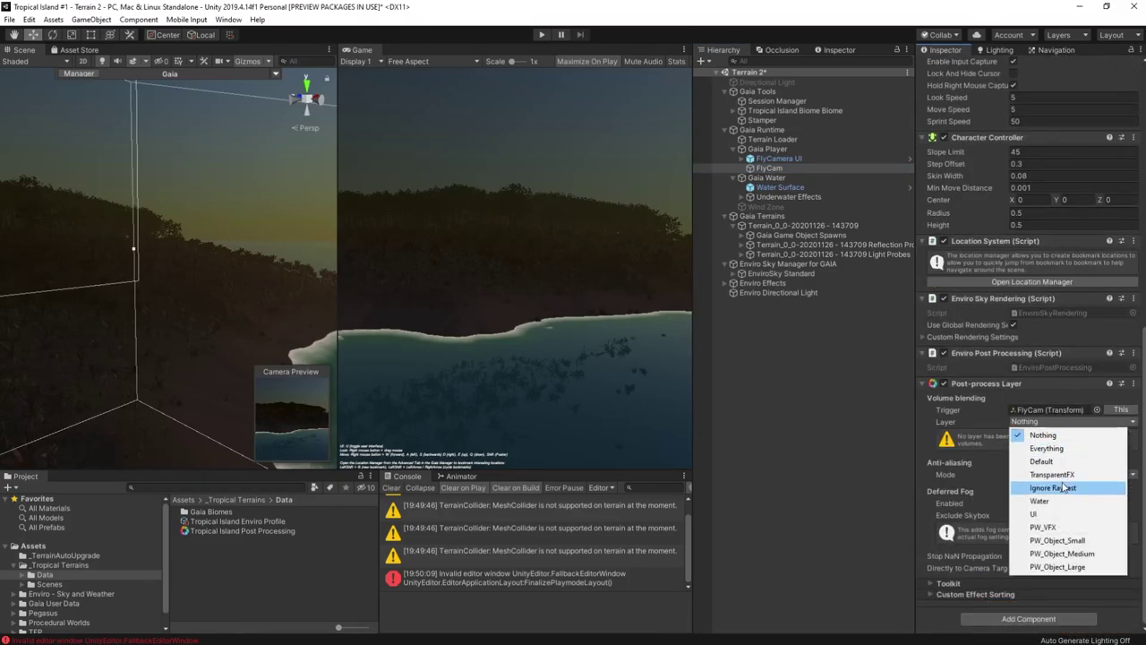
click(1048, 475)
Step: Create an empty object named 'Post Processing' on the TransparentFX layer
right_click(752, 72)
click(841, 165)
click(980, 66)
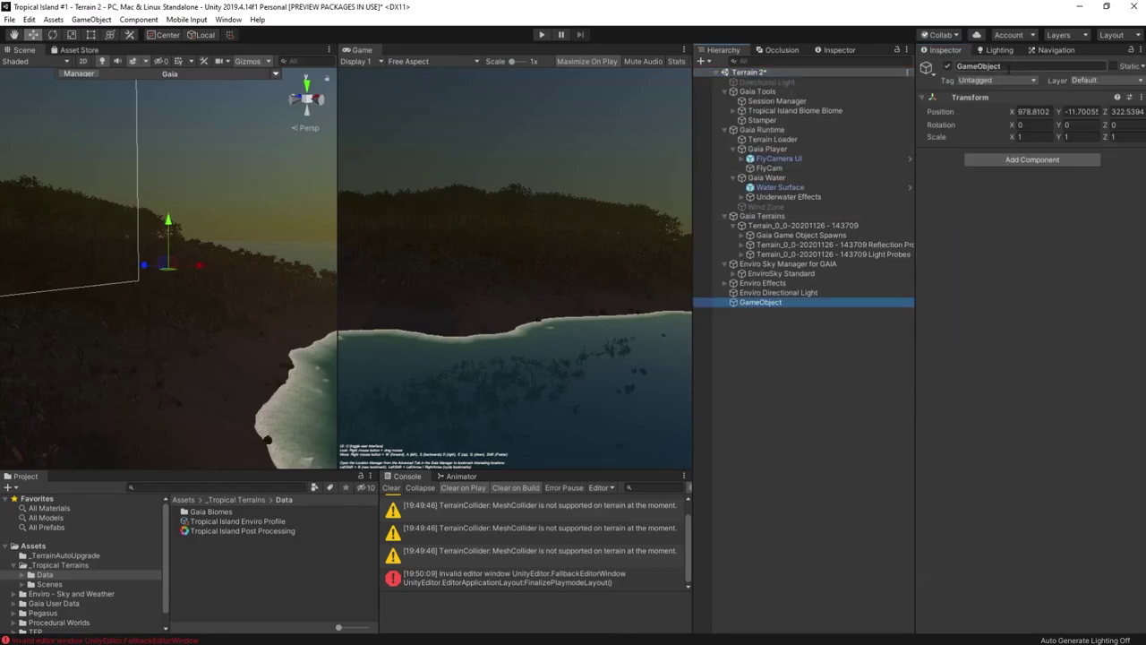
text(Post Processing)
key(Return)
click(1102, 79)
click(1083, 104)
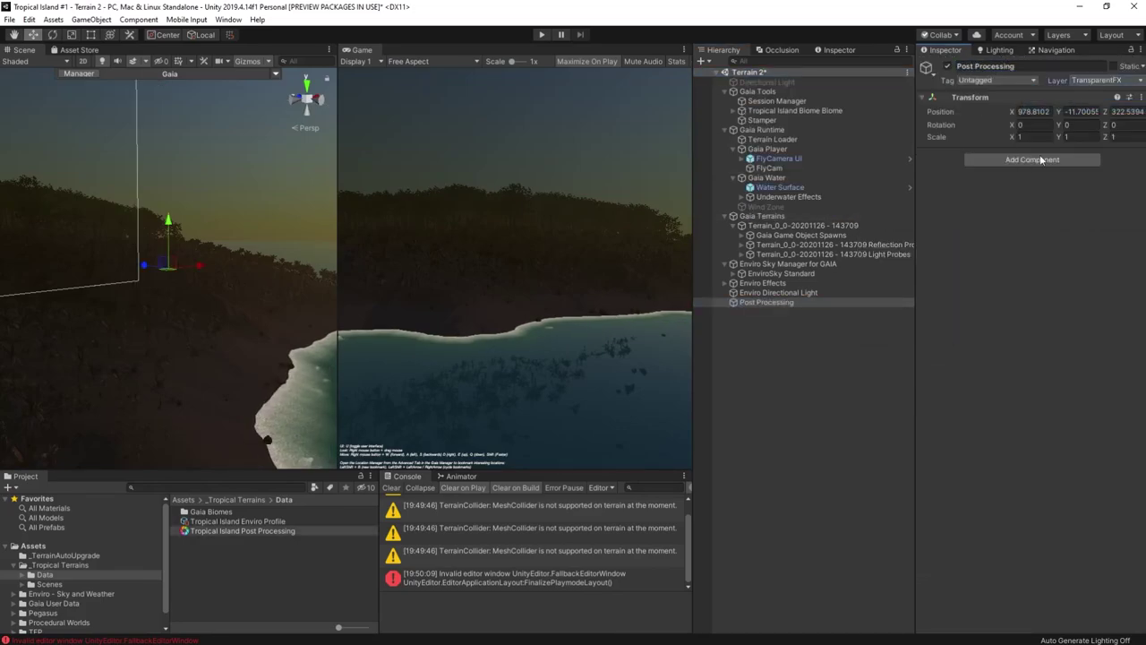
Step: Add a Post-process Volume using the Tropical Island Post Processing profile
click(1032, 160)
click(1034, 238)
drag(242, 530, 1059, 207)
scroll(1005, 446, down, 8)
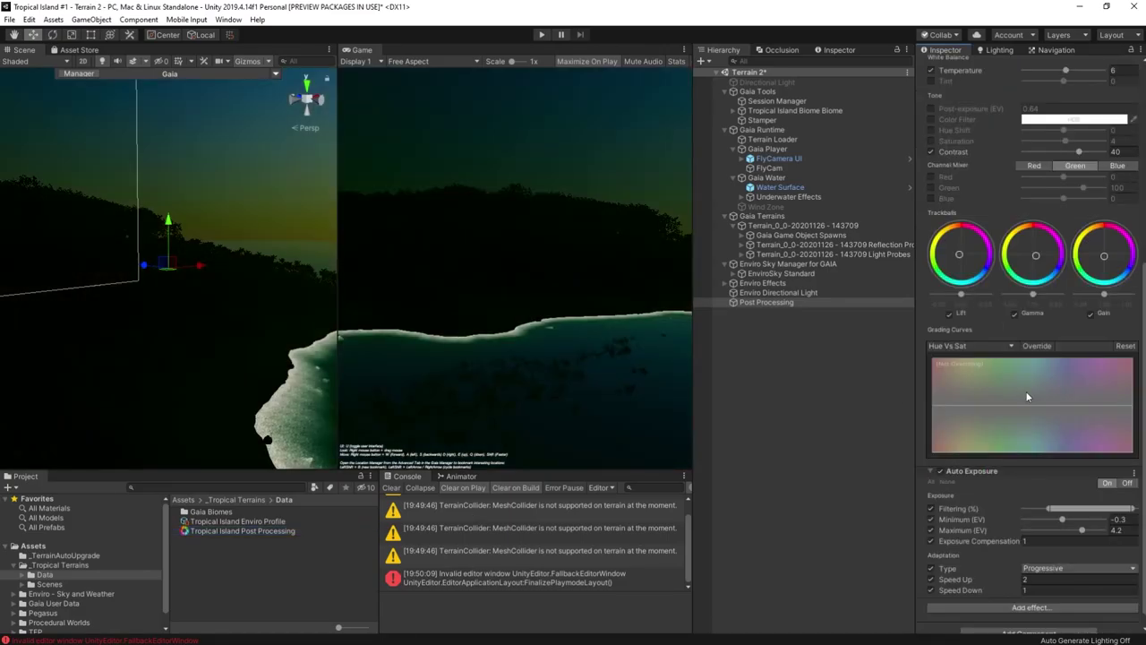